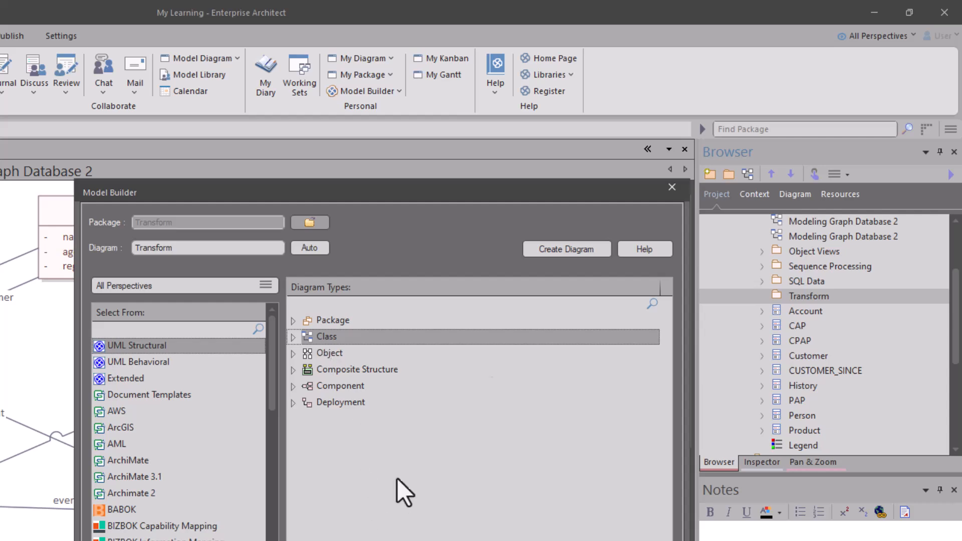
- Create the Transform class diagram in the Transform package
click(571, 249)
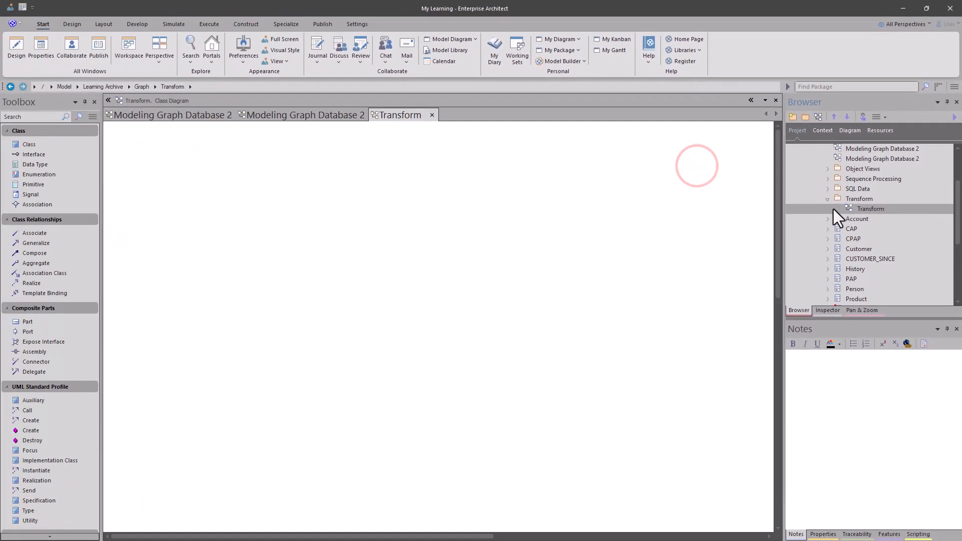
- Hide the Attributes, Operations, Receptions and Package Contents compartments in the Transform diagram's element settings
double_click(393, 223)
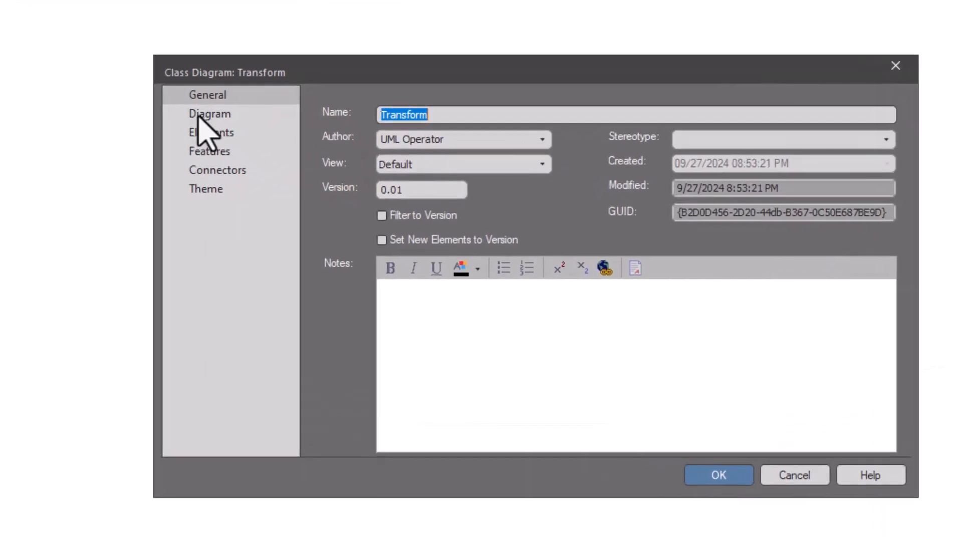
click(200, 116)
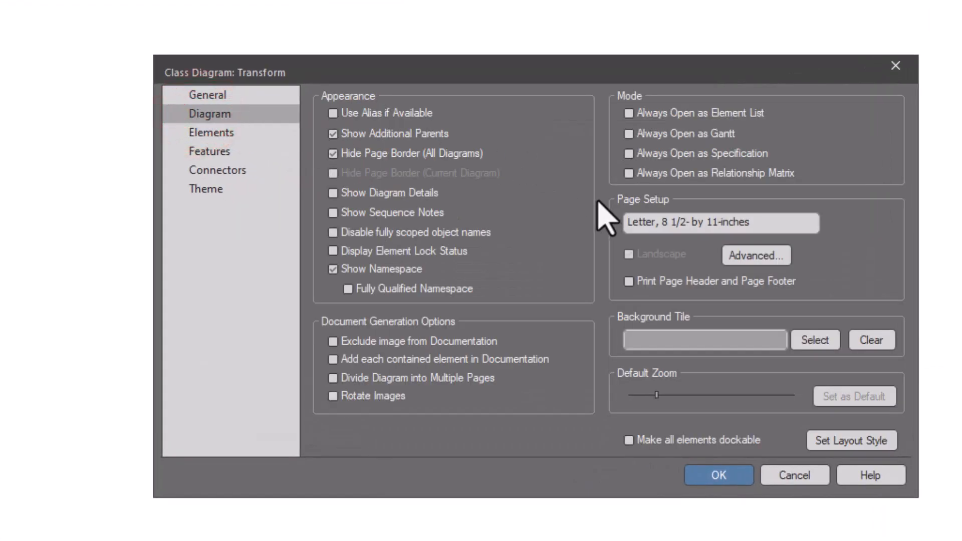
click(223, 133)
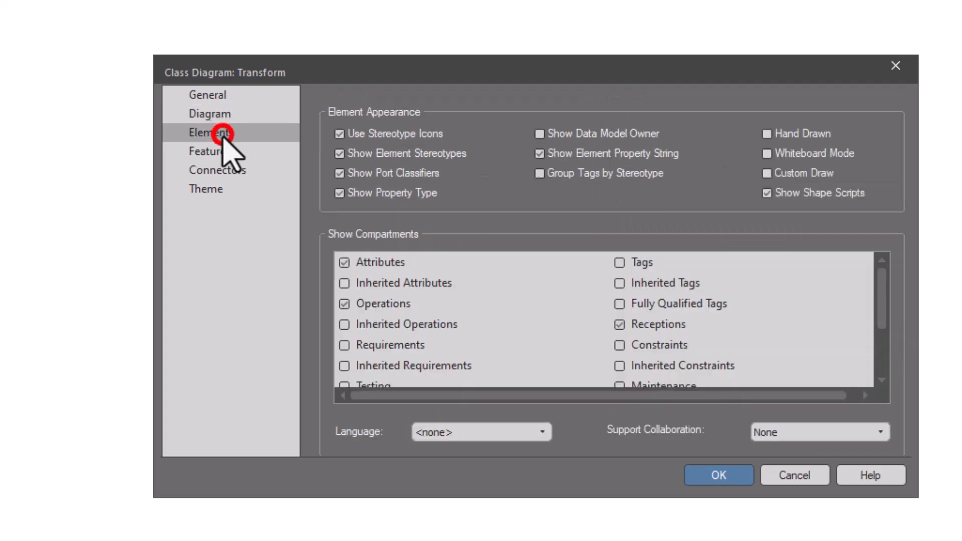
click(343, 262)
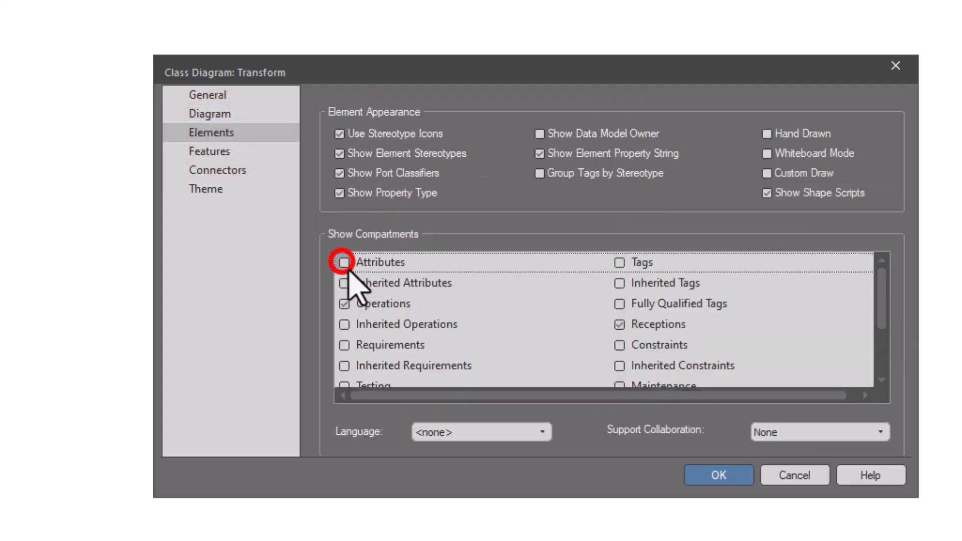
click(344, 304)
scroll(441, 381, down, 2)
scroll(548, 328, up, 2)
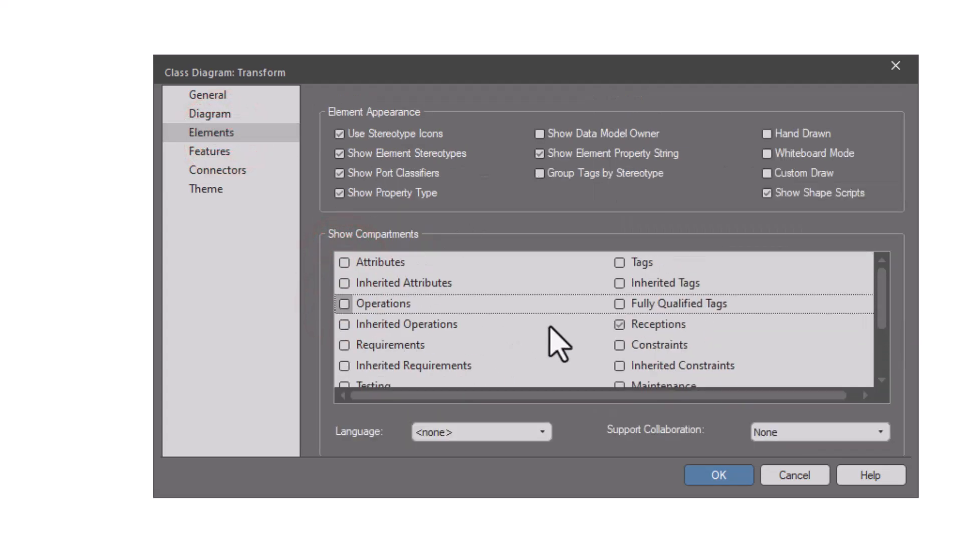
click(619, 324)
scroll(633, 351, down, 4)
click(617, 355)
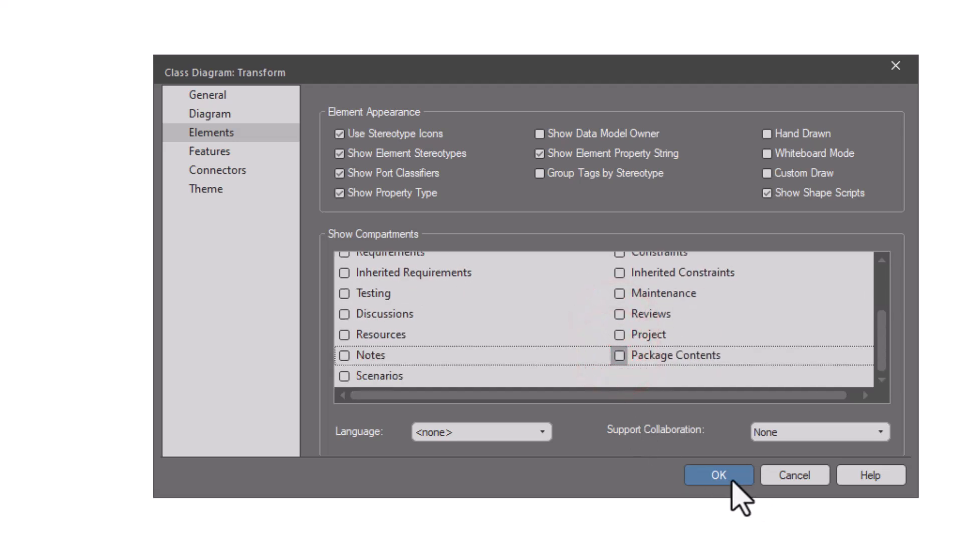
click(718, 475)
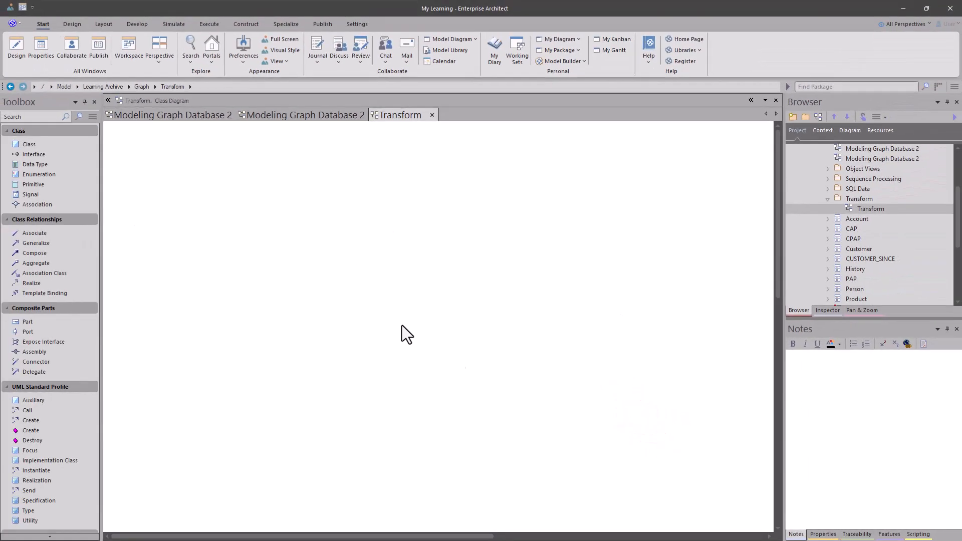
- Close the duplicate node-graph tab, then select and copy all elements of the Modeling Graph Database 2 class diagram
click(295, 114)
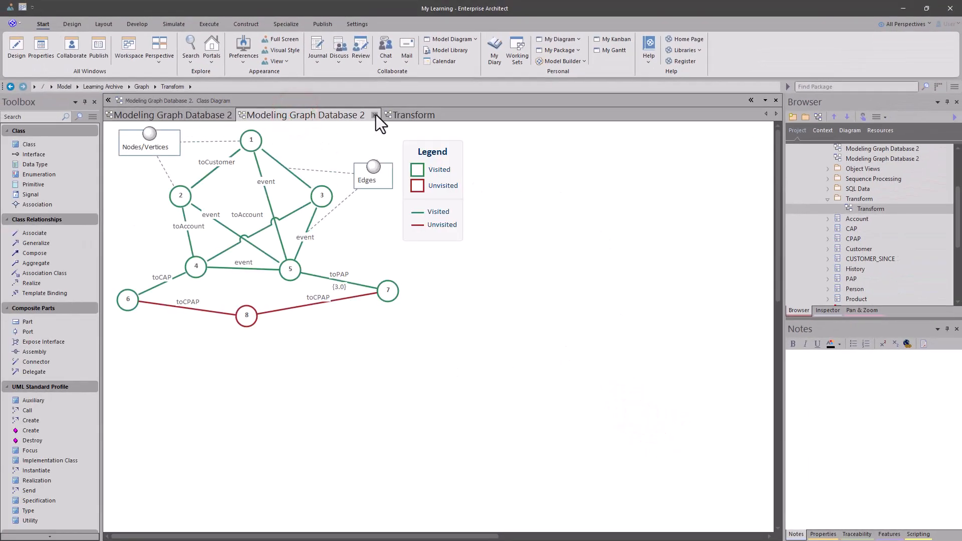
click(374, 115)
click(192, 118)
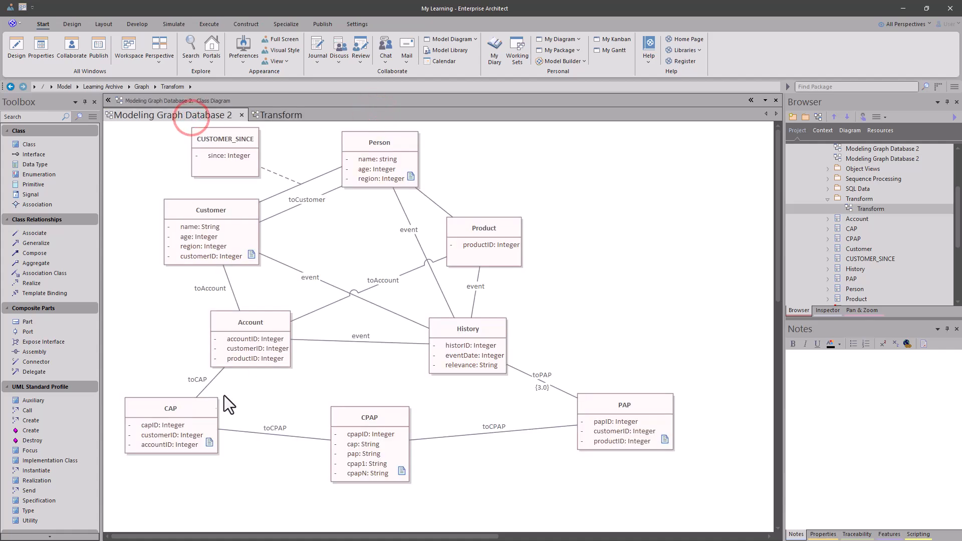
drag(144, 496, 654, 137)
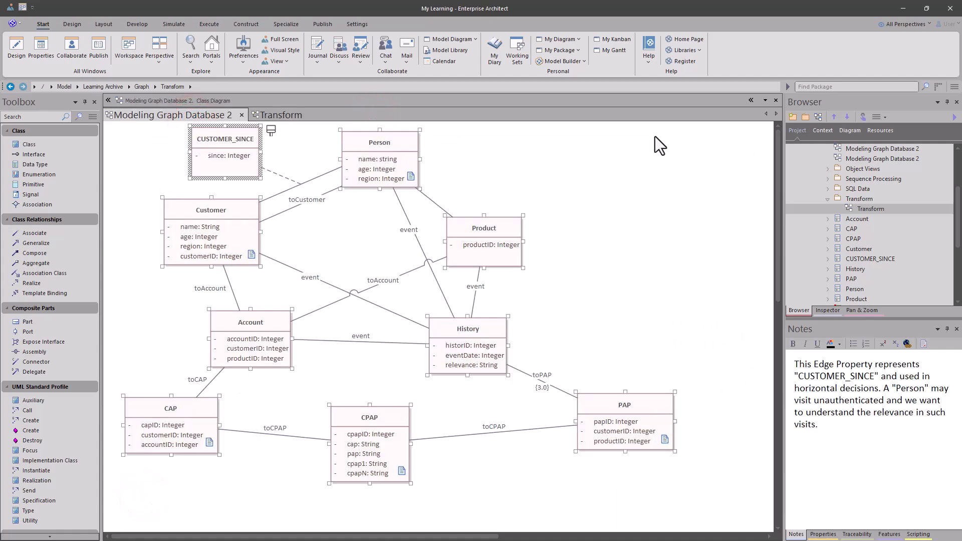
key(ctrl+c)
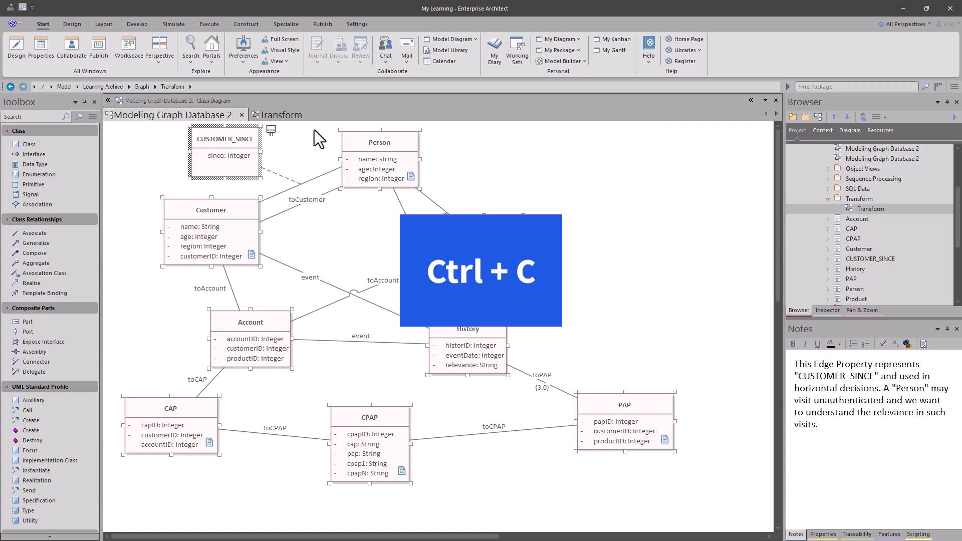
- Paste the copied elements into the Transform diagram
click(294, 116)
click(314, 195)
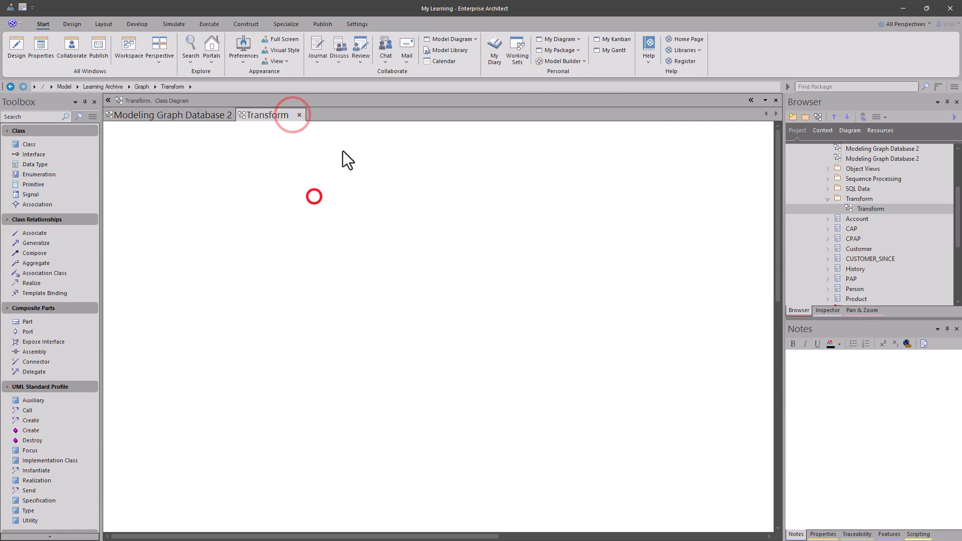
key(shift+Insert)
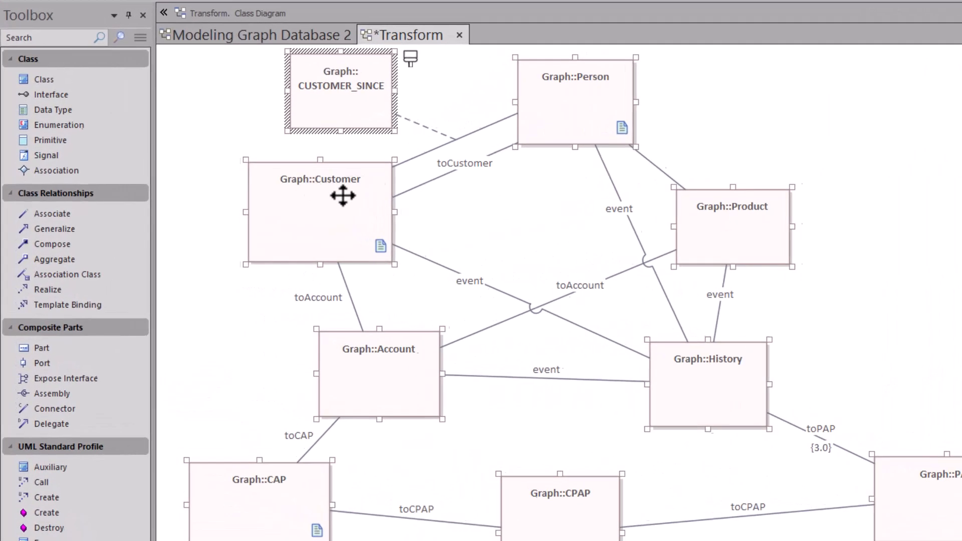
- Turn on Disable fully scoped object names in the Transform diagram's properties
click(500, 159)
double_click(724, 115)
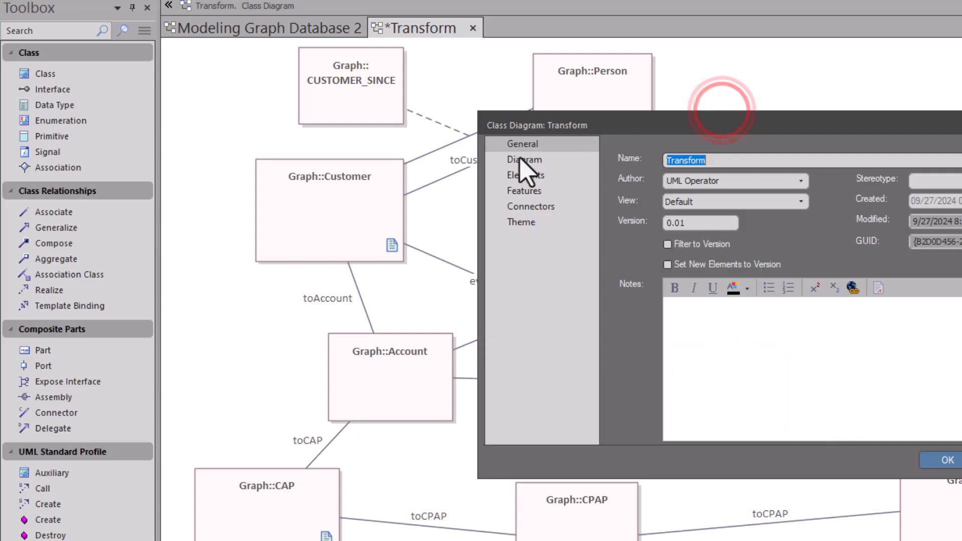
click(501, 161)
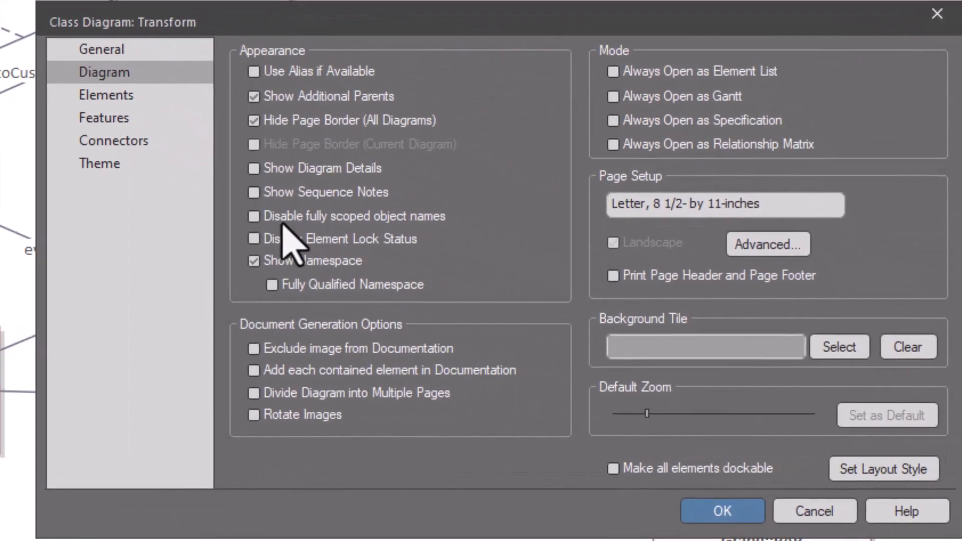
click(362, 215)
click(710, 510)
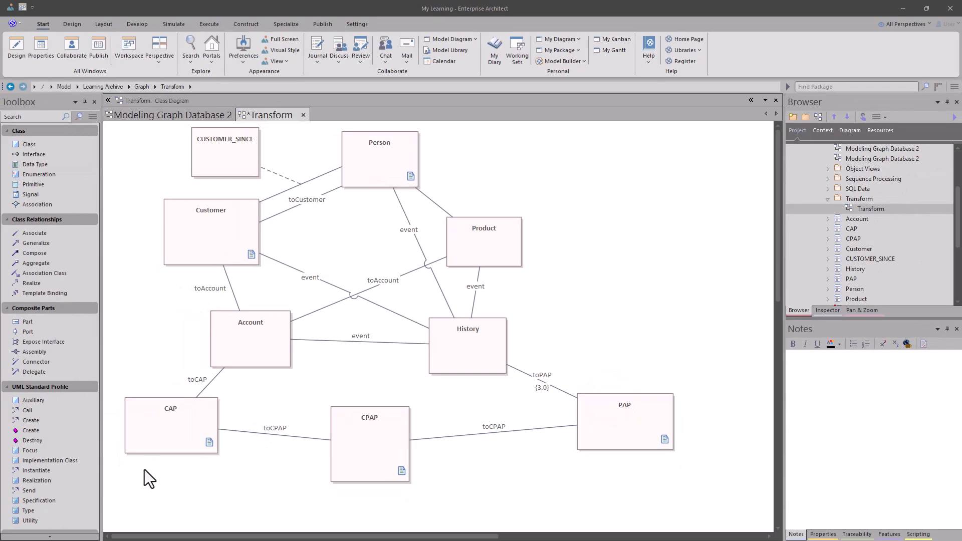
- Select all diagram elements and enable Custom Draw Style for them
drag(139, 491, 701, 147)
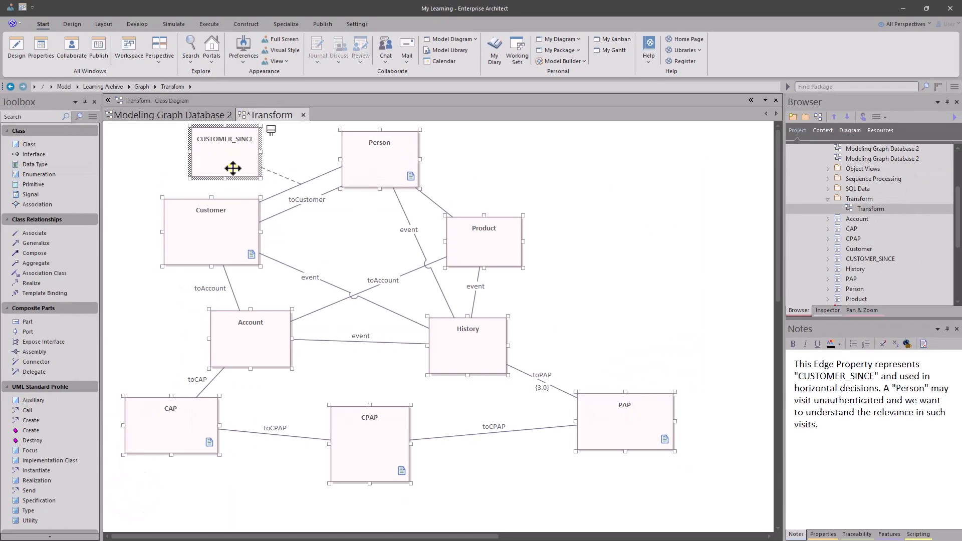
right_click(232, 168)
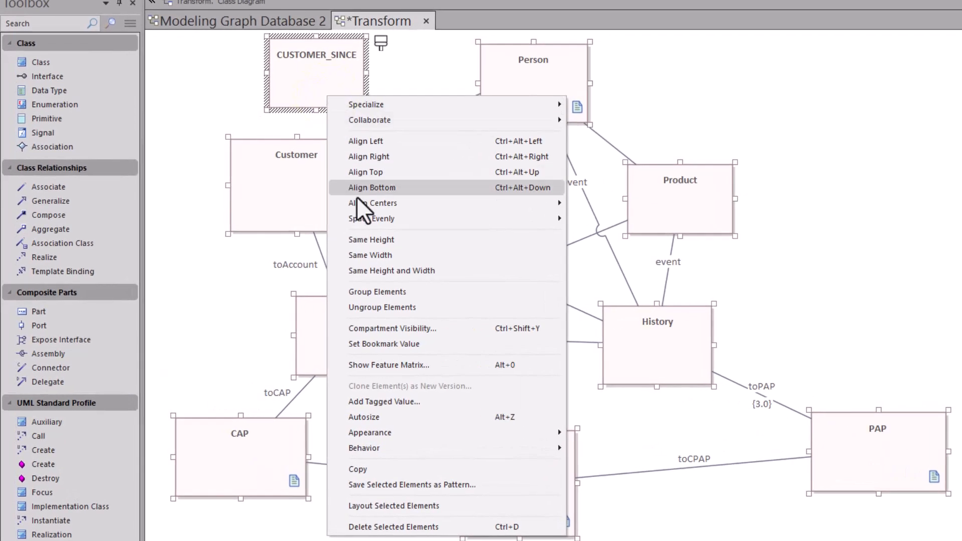
click(418, 435)
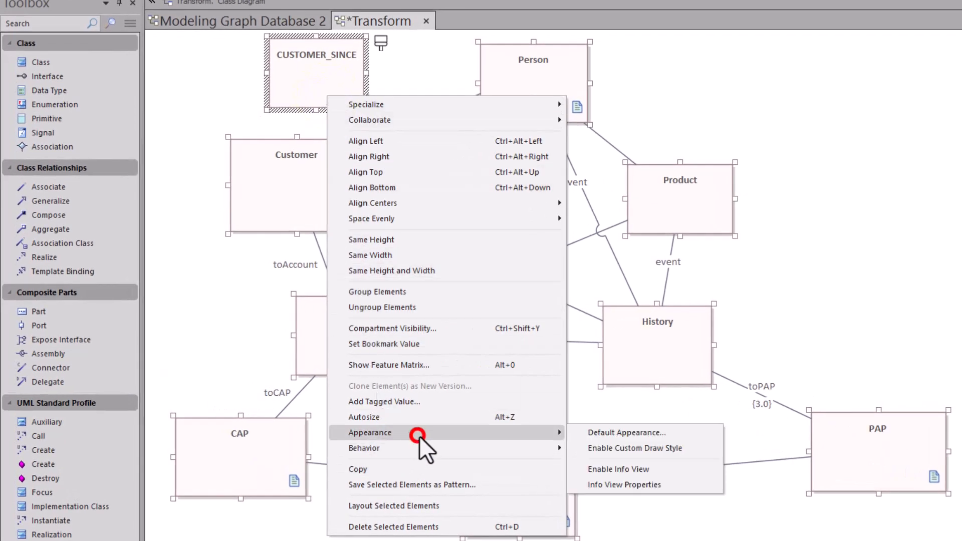
click(633, 447)
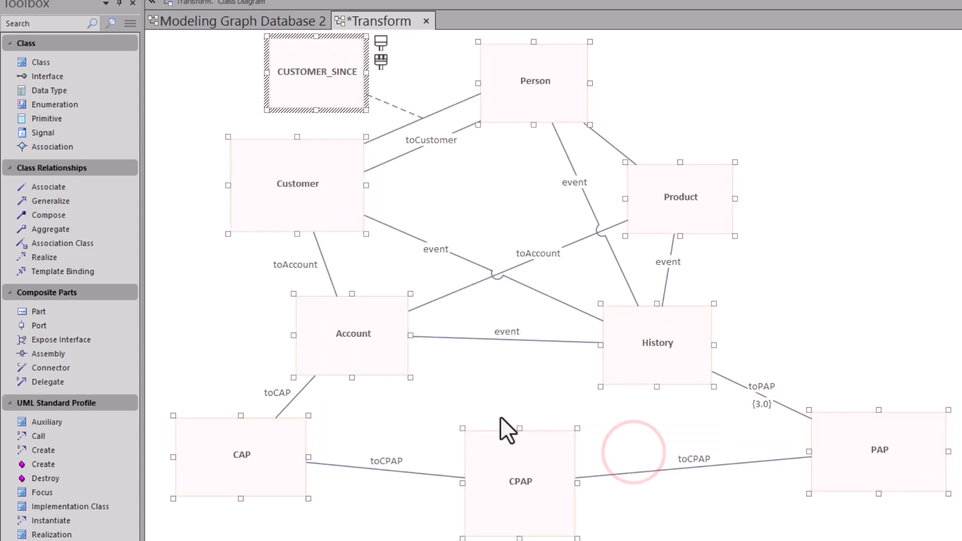
- Change the shape of all selected elements to Ellipse
click(380, 64)
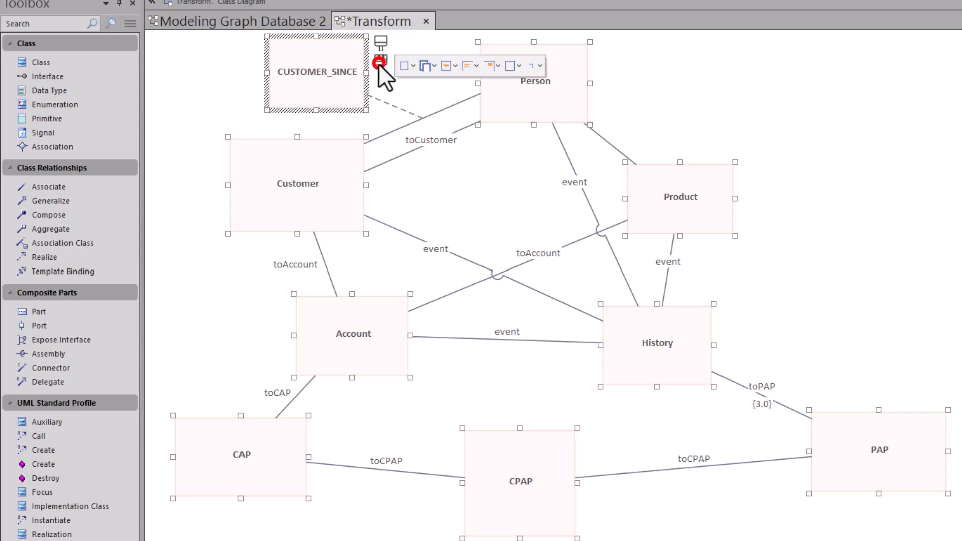
click(404, 67)
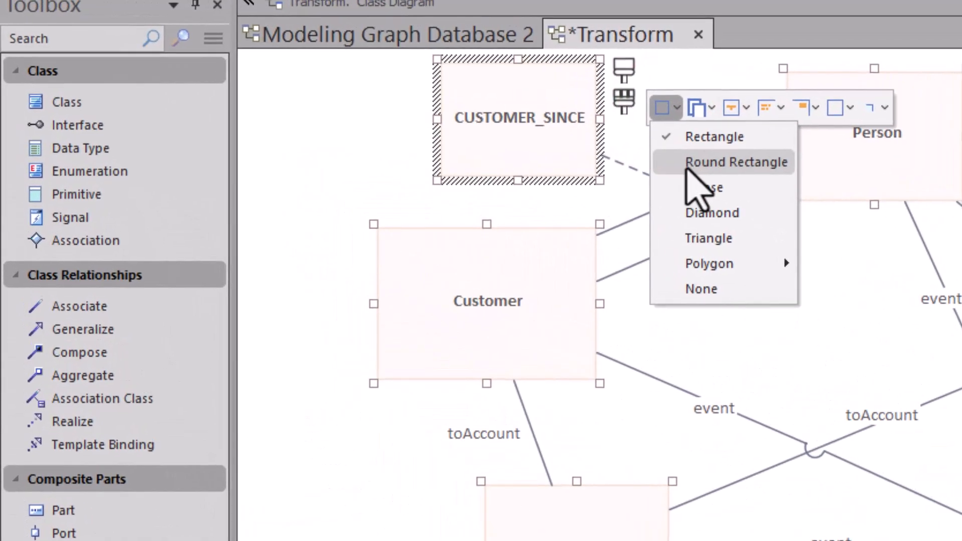
click(713, 188)
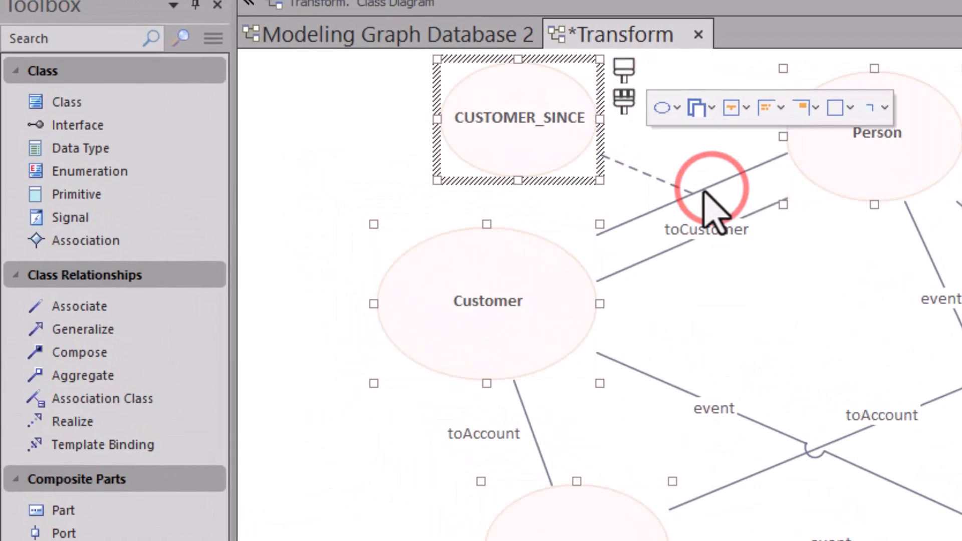
- Turn on Use Alias if Available in the diagram's properties
click(362, 125)
click(513, 140)
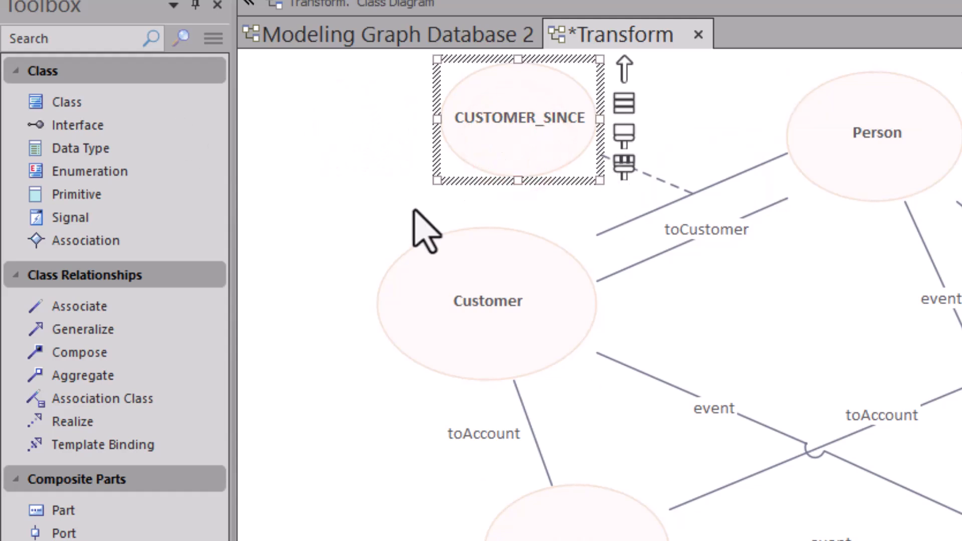
double_click(392, 192)
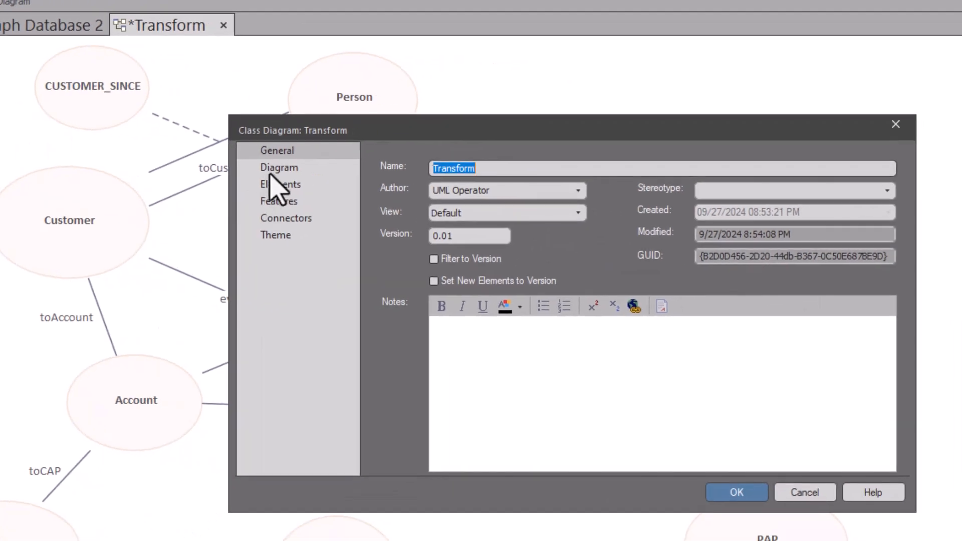
click(465, 190)
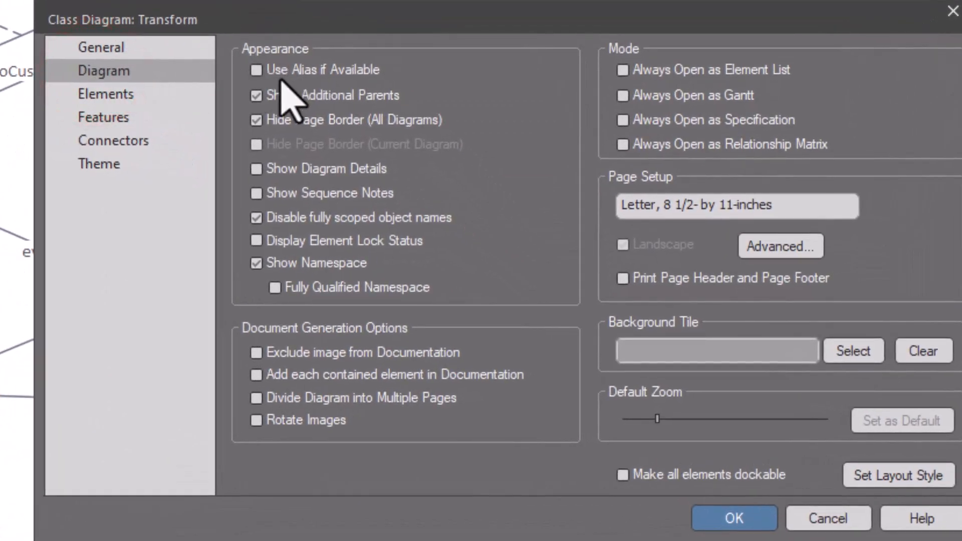
click(257, 70)
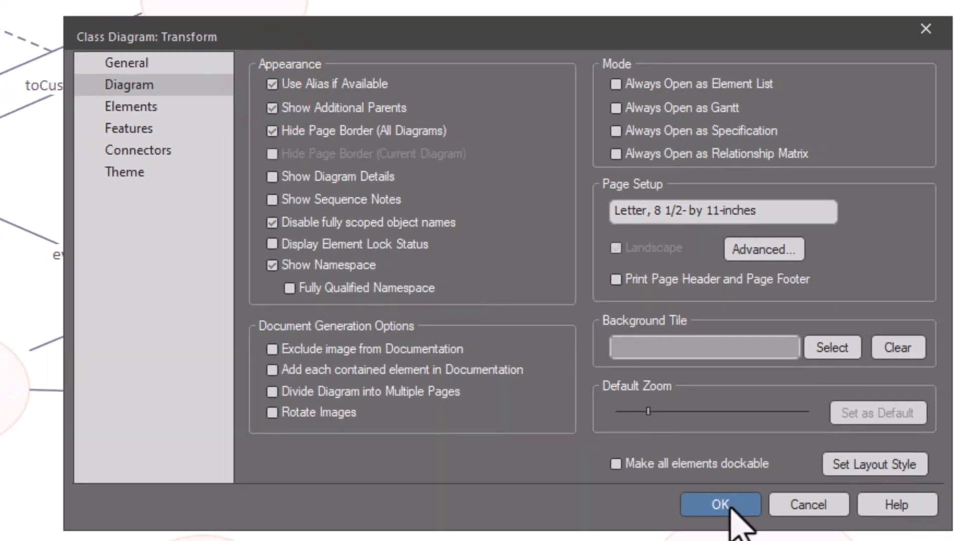
click(733, 517)
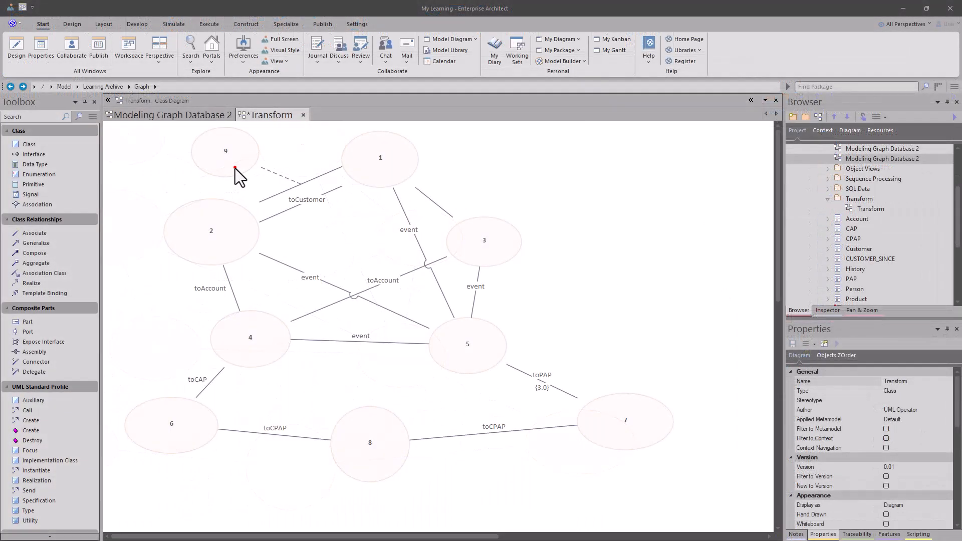
- Shrink node 9 to a small circle
click(235, 168)
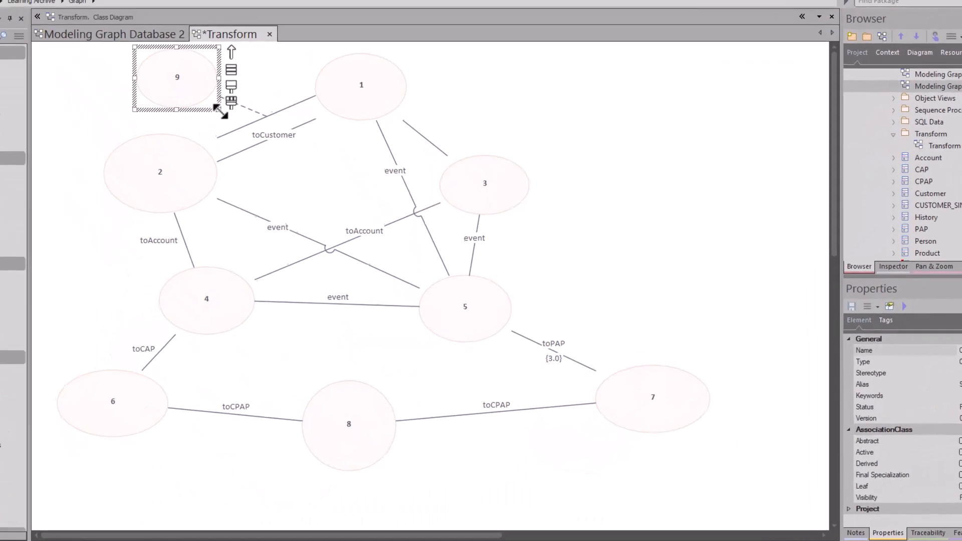
drag(254, 168, 212, 138)
drag(313, 132, 302, 129)
click(257, 207)
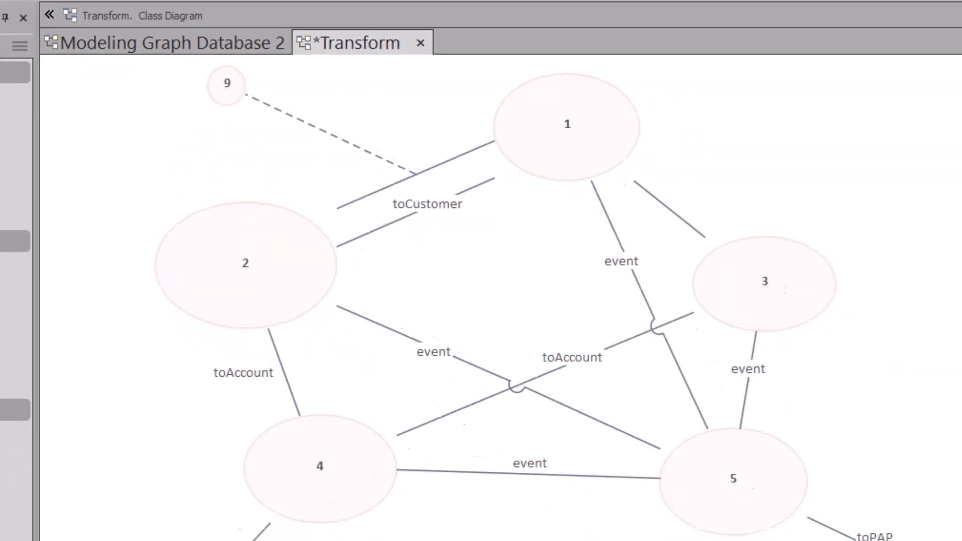
- Select all nodes and make them the same height and width as node 9
drag(741, 489, 56, 45)
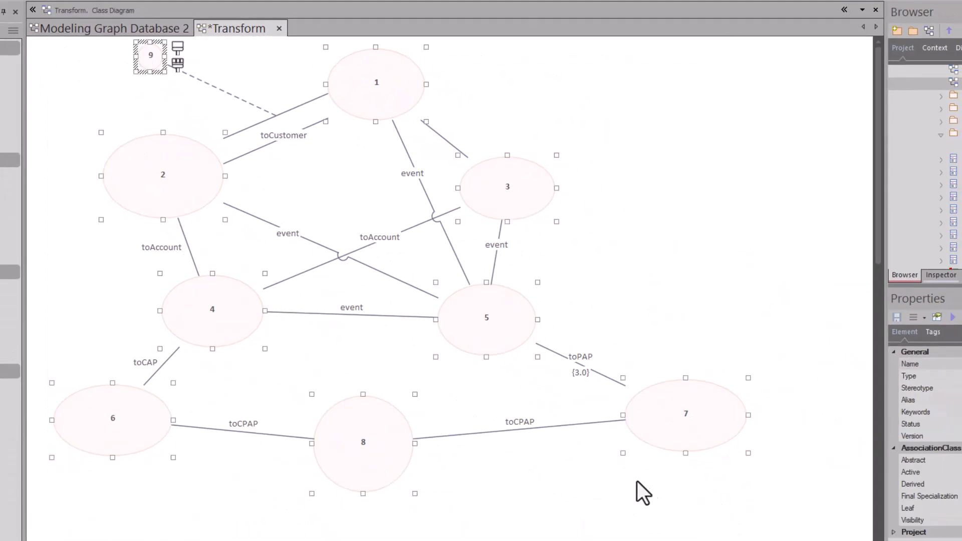
click(641, 481)
drag(732, 494, 88, 59)
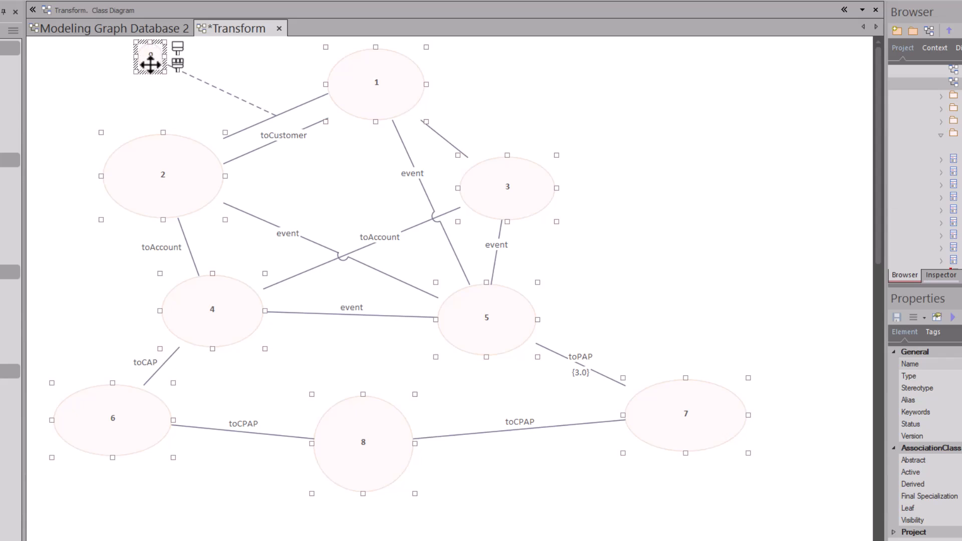
right_click(150, 64)
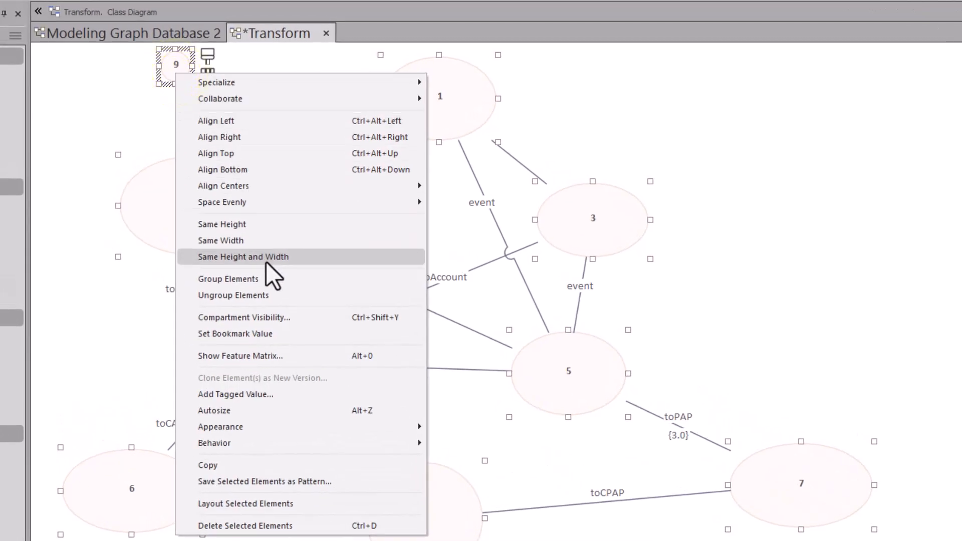
click(266, 261)
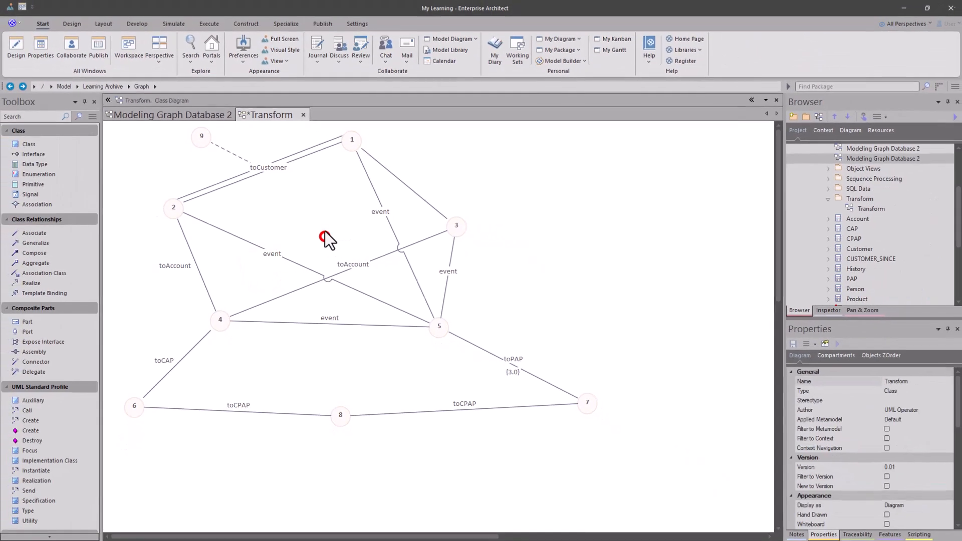
click(279, 131)
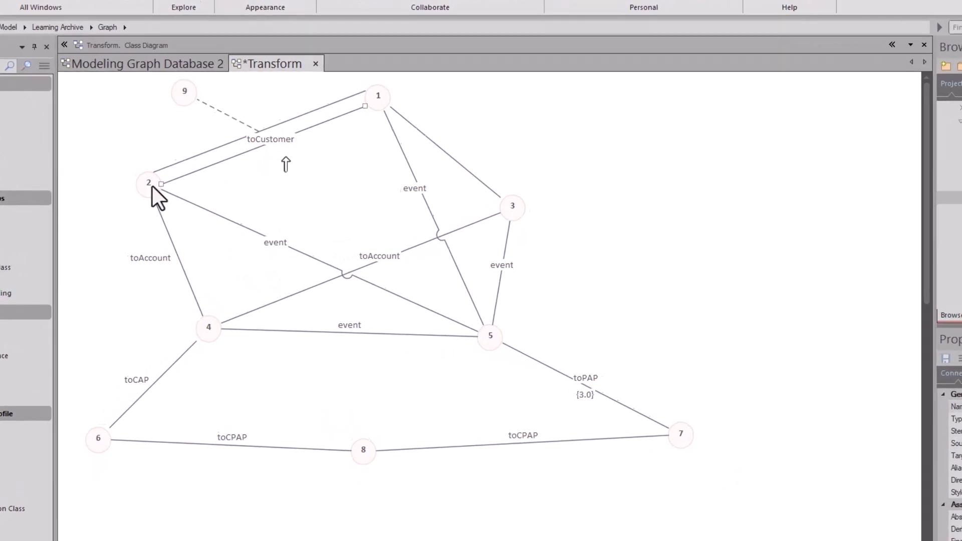
- Reposition nodes 1, 9 and 4 to tighten the upper part of the graph
click(173, 208)
drag(393, 76, 331, 90)
drag(171, 67, 205, 80)
drag(199, 329, 197, 279)
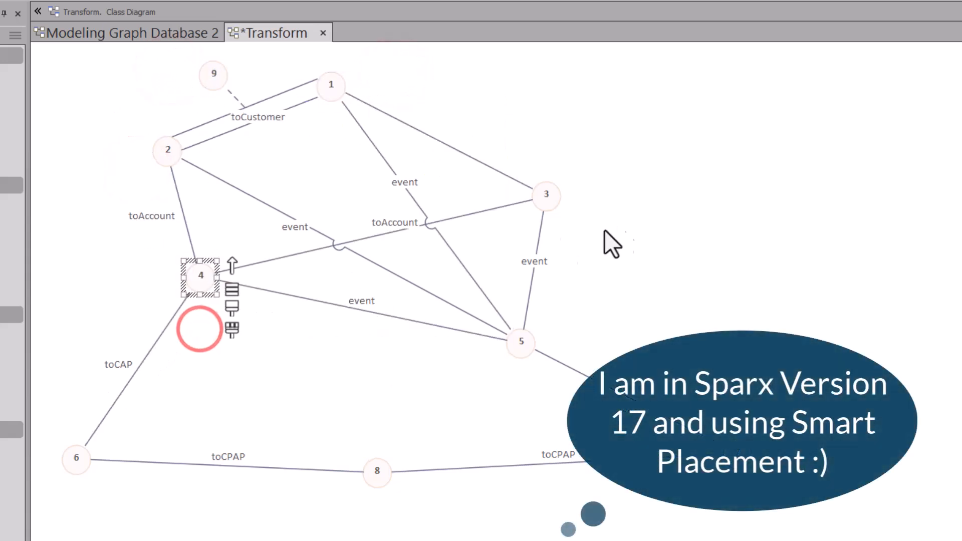
- Move nodes 3, 5, 7 and 8 inward to compact the rest of the graph layout
drag(550, 195, 530, 140)
drag(518, 345, 488, 301)
drag(746, 452, 577, 418)
drag(377, 471, 323, 404)
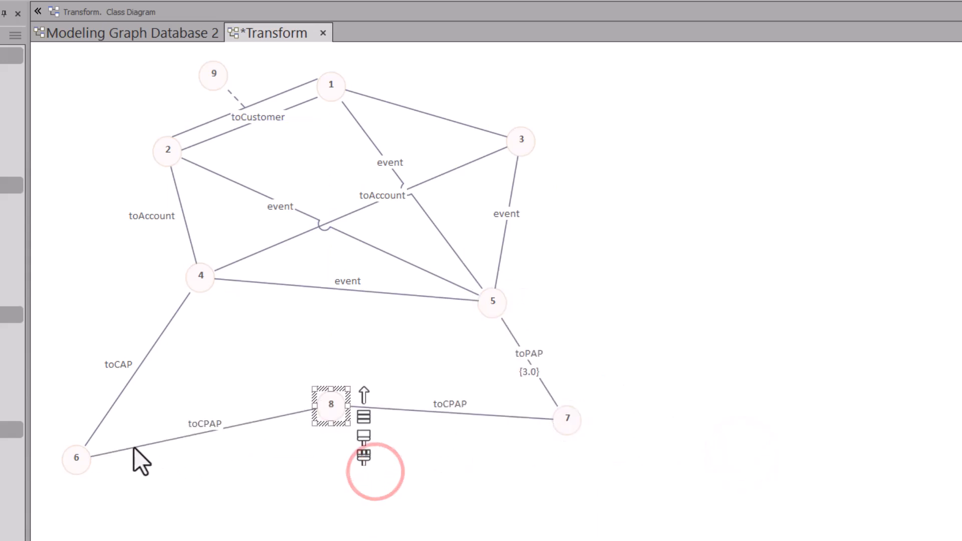
- Move node 6 up closer to node 4 to tighten the lower left of the graph
drag(81, 451, 160, 356)
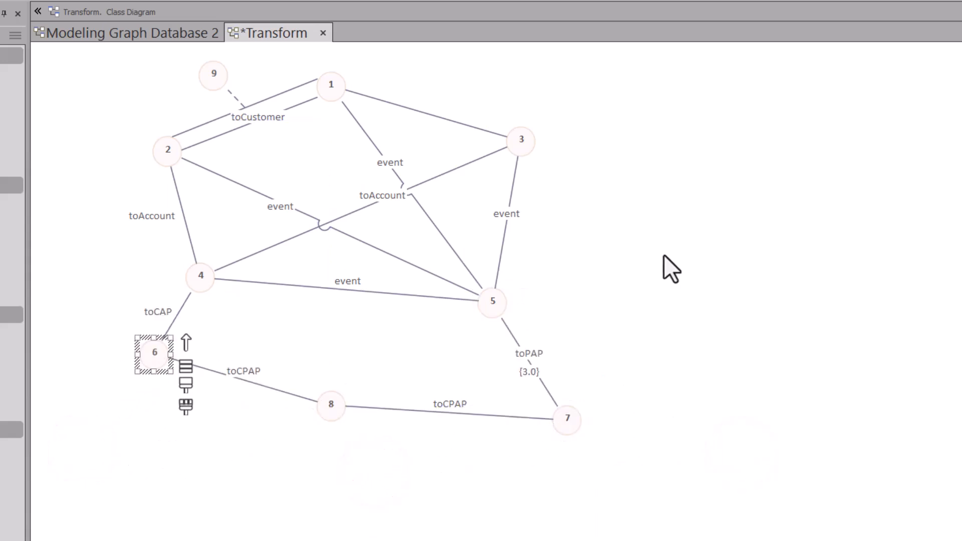
- Hide the duplicate connector between nodes 1 and 2, and delete node 9 from the diagram
right_click(267, 97)
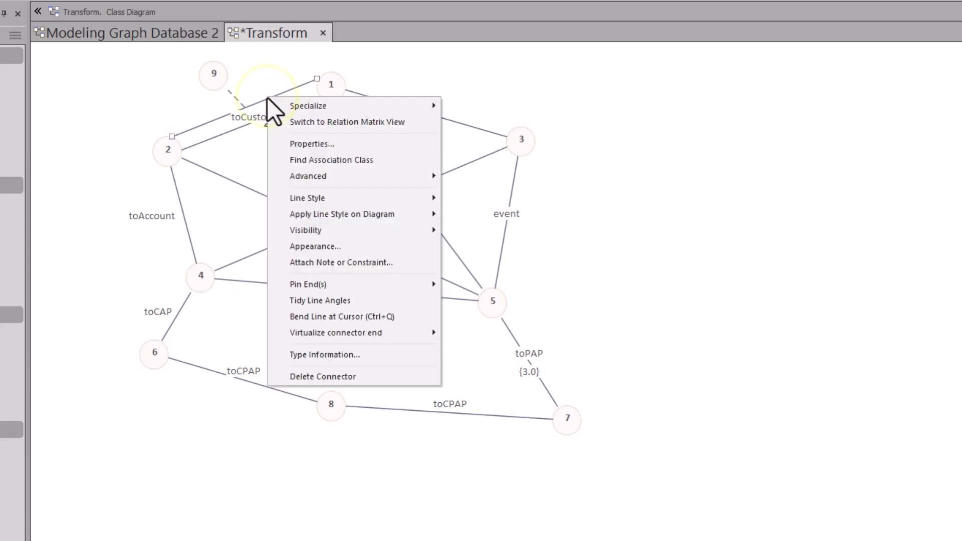
mouse_move(276, 100)
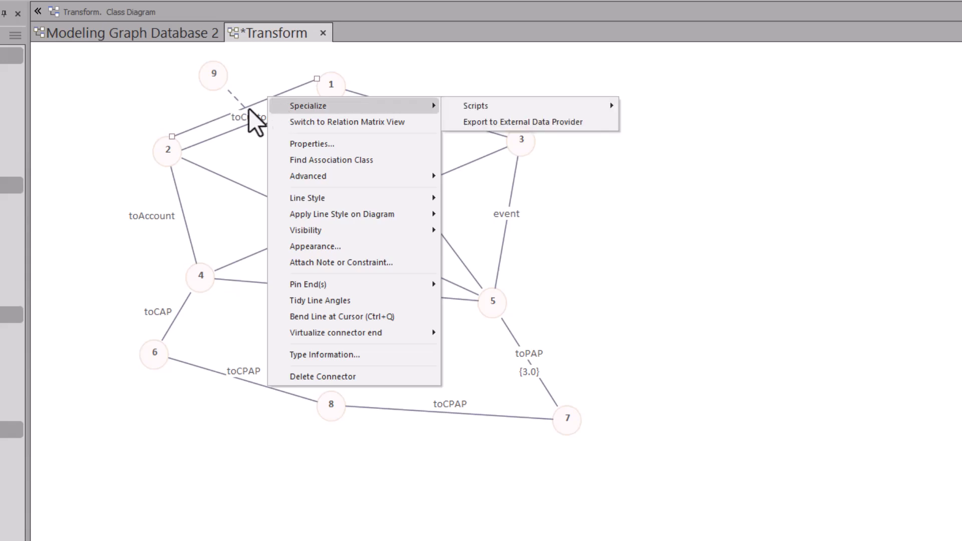
mouse_move(351, 214)
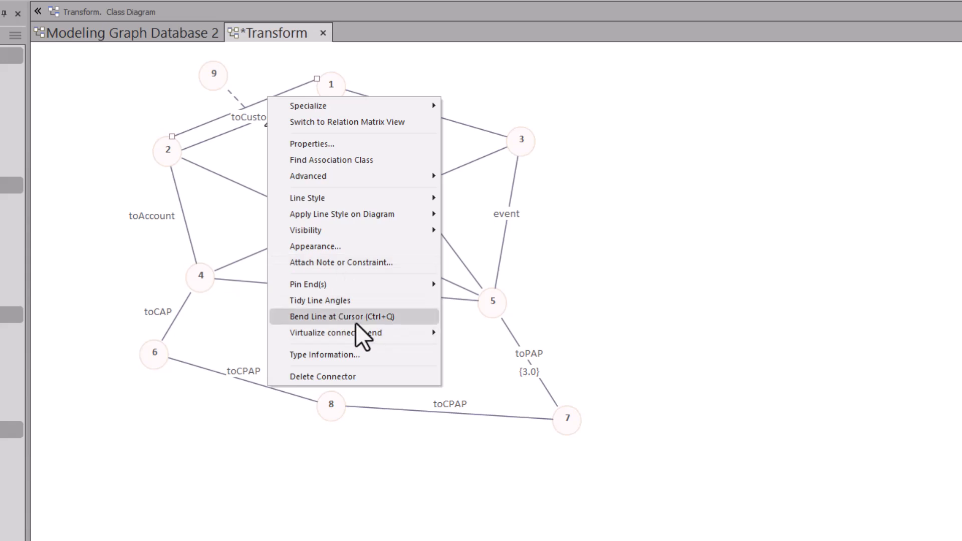
click(362, 230)
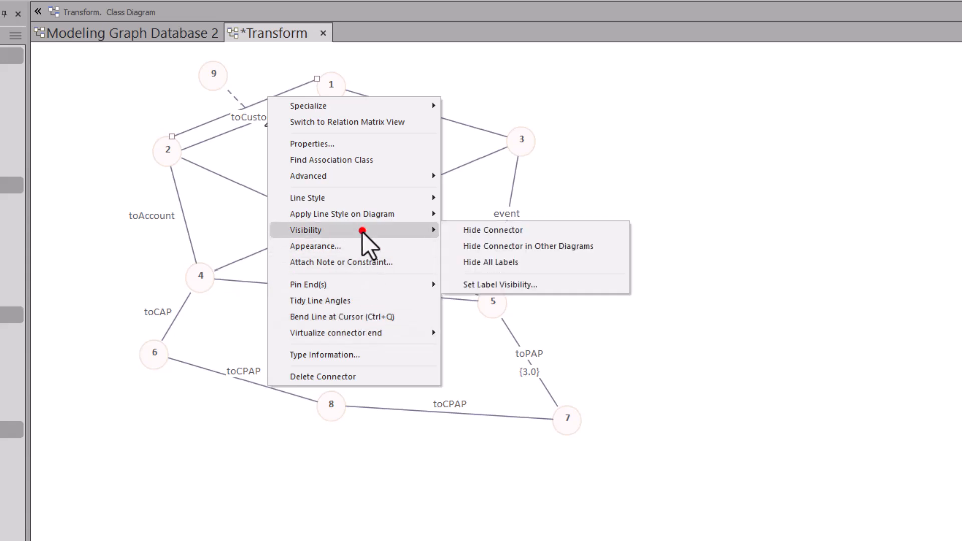
click(509, 230)
click(203, 75)
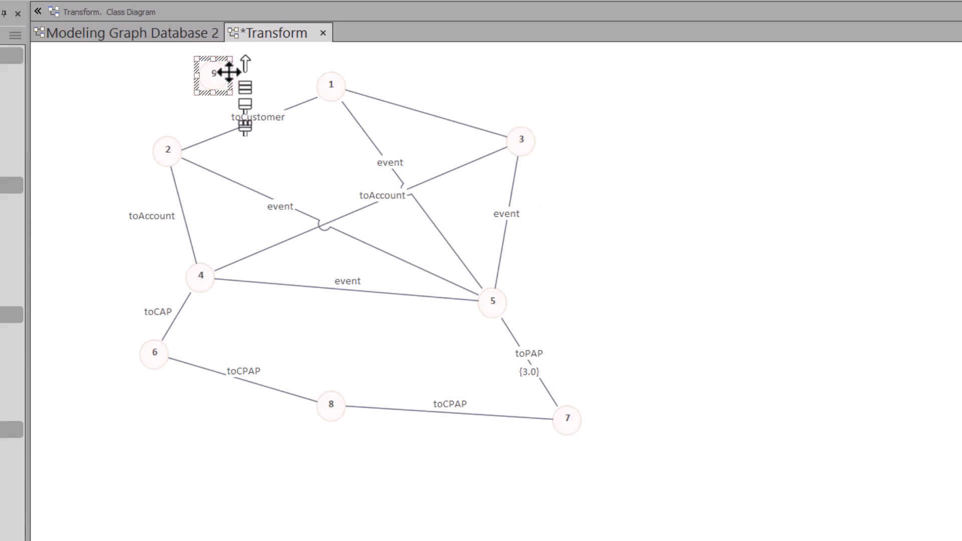
key(Delete)
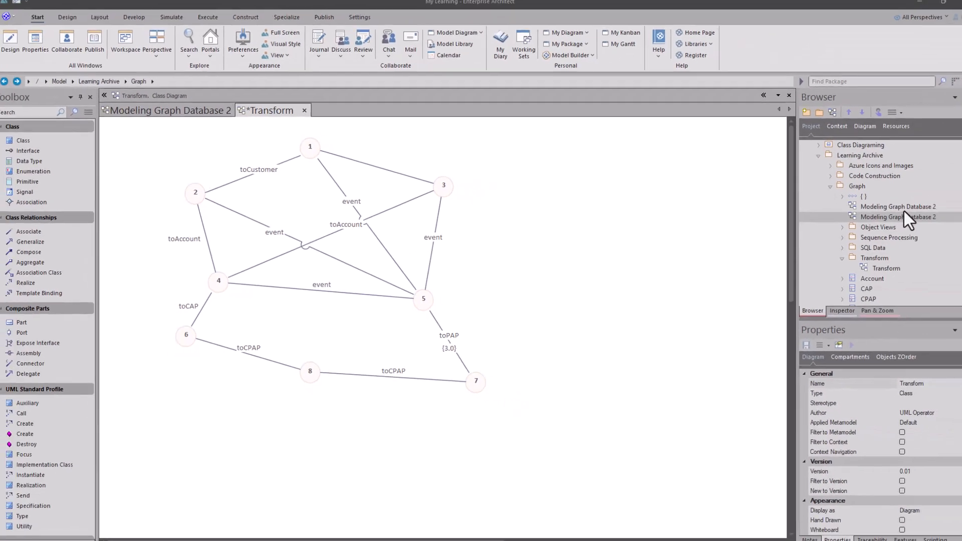
- Open the second Modeling Graph Database 2 diagram from the project browser
double_click(885, 218)
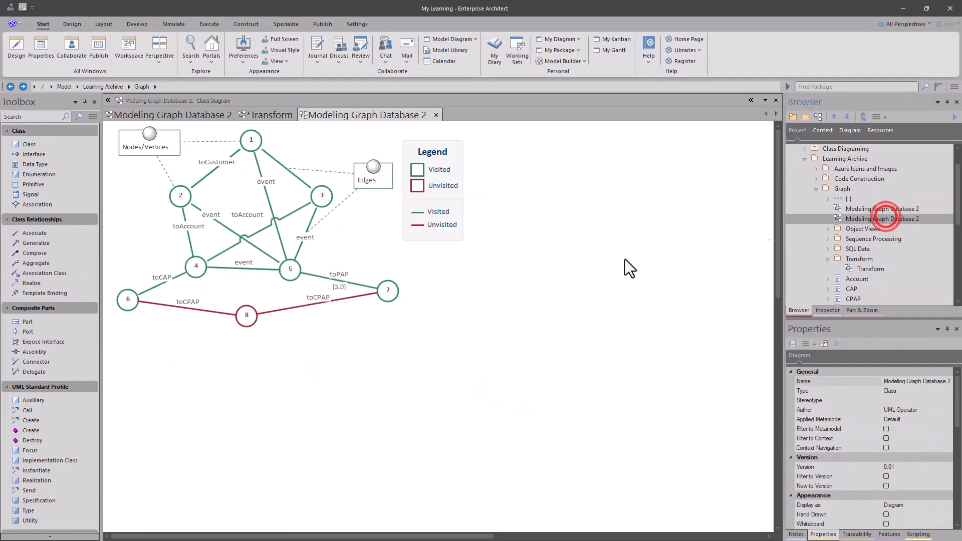
click(456, 223)
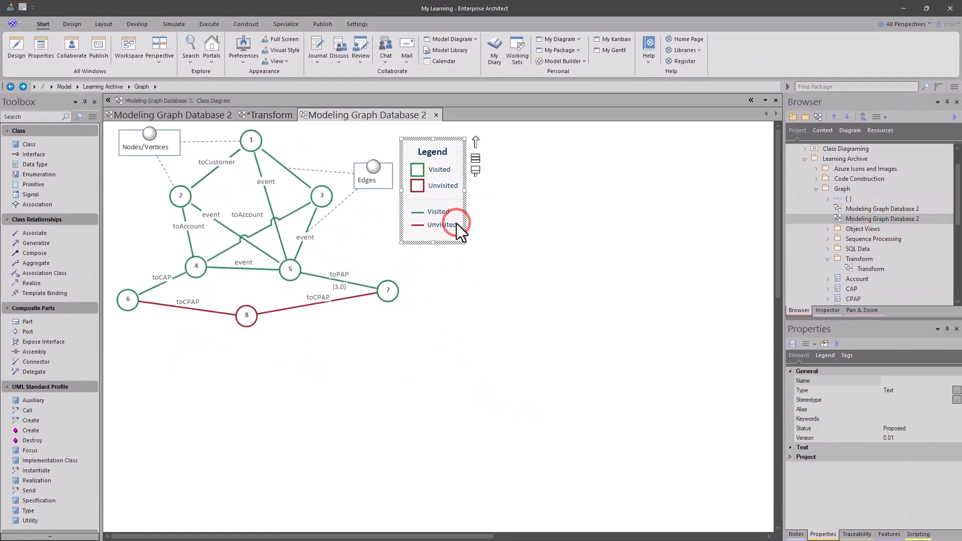
key(Delete)
key(ctrl+z)
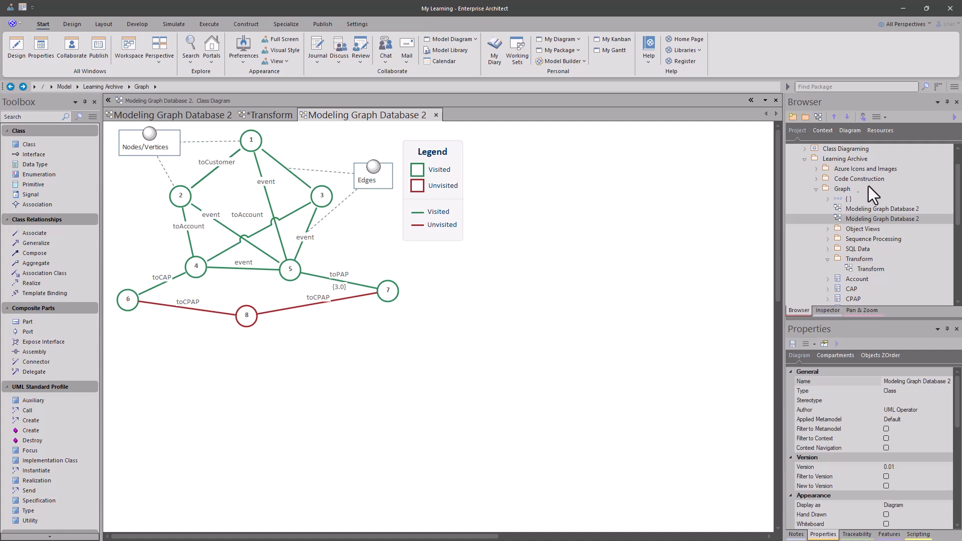
- Zoom into the graph diagram and compare it with the original Modeling Graph Database 2 class diagram
click(849, 311)
click(816, 117)
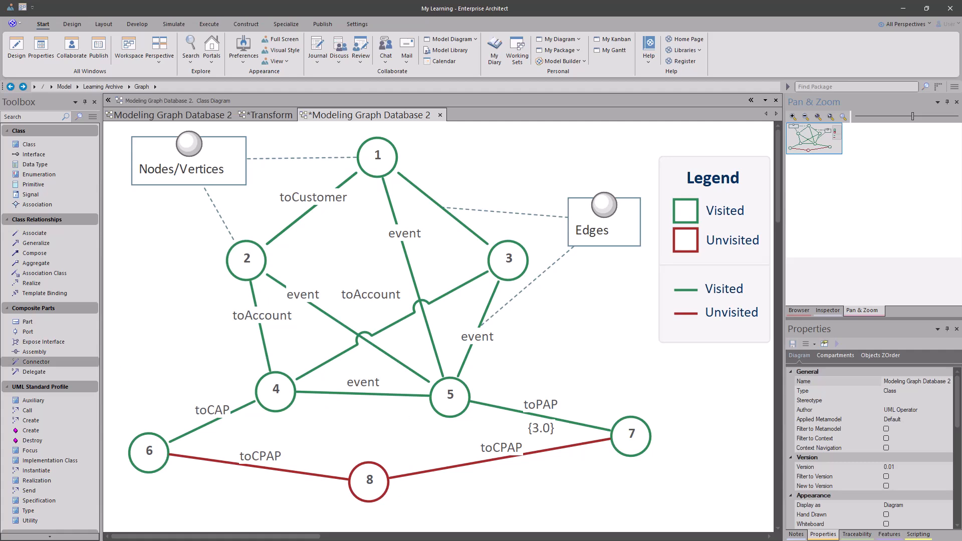
click(201, 115)
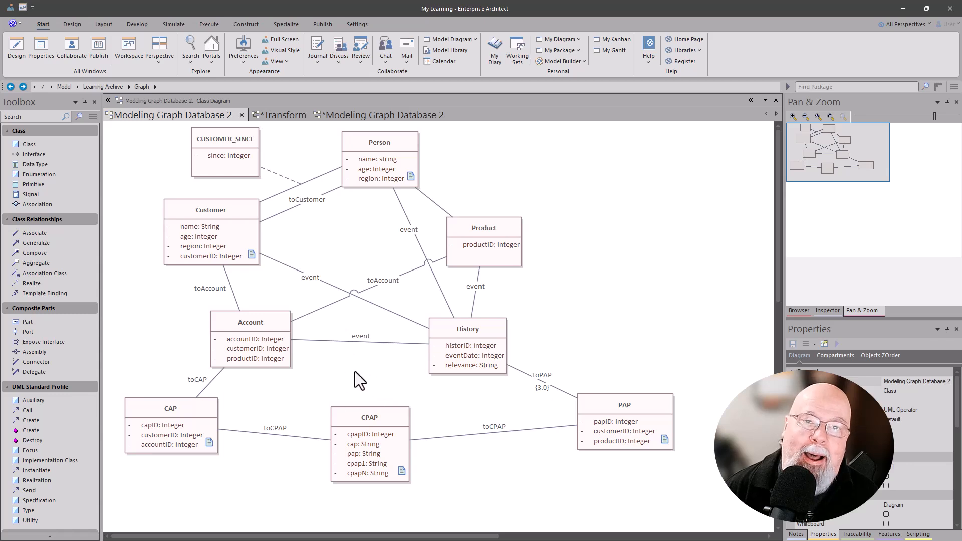
click(353, 118)
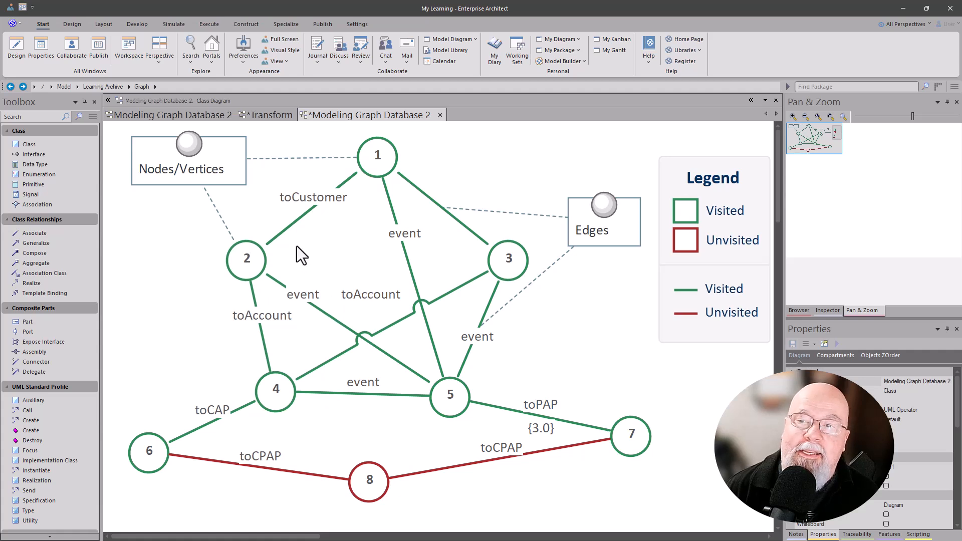
- Open the properties of node 2 in the graph diagram and of the Customer class to compare their name and alias
double_click(248, 272)
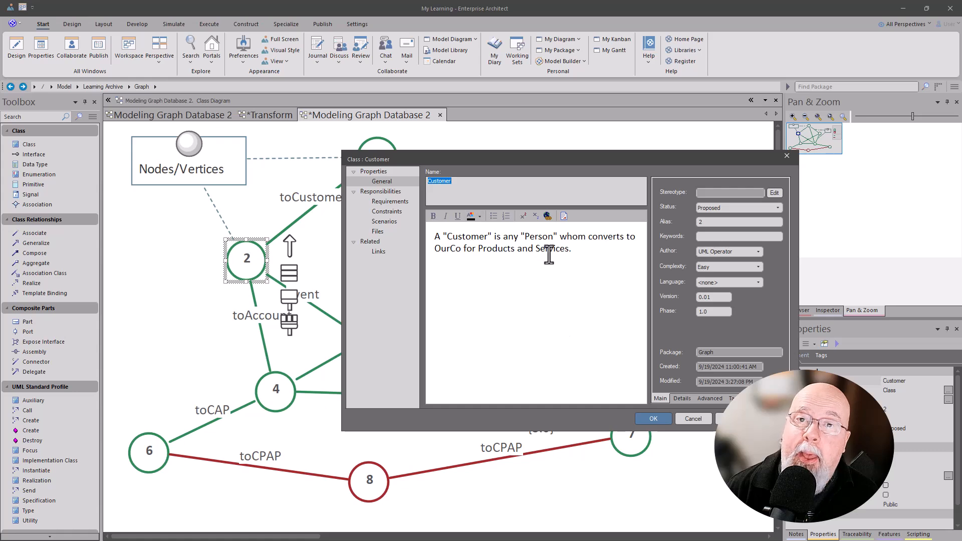
click(703, 417)
click(196, 115)
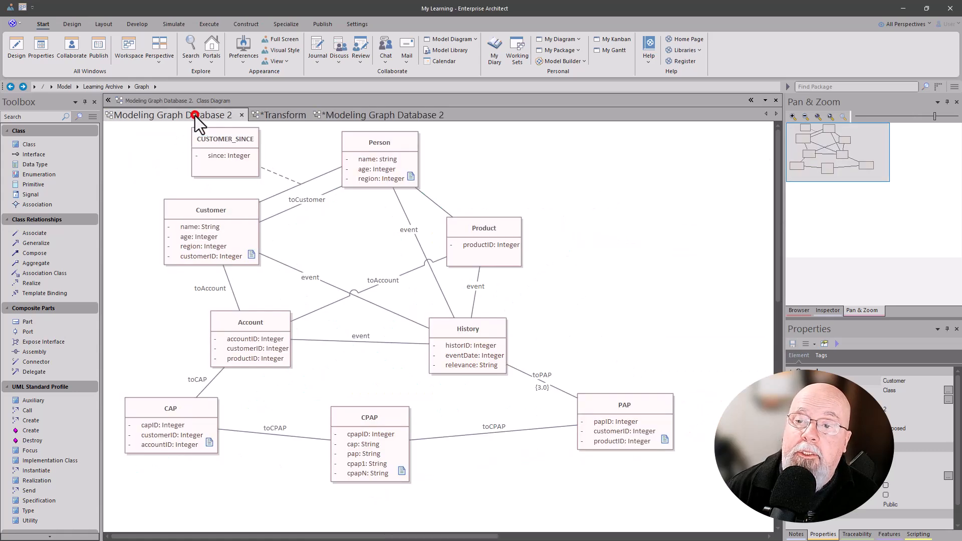
double_click(209, 209)
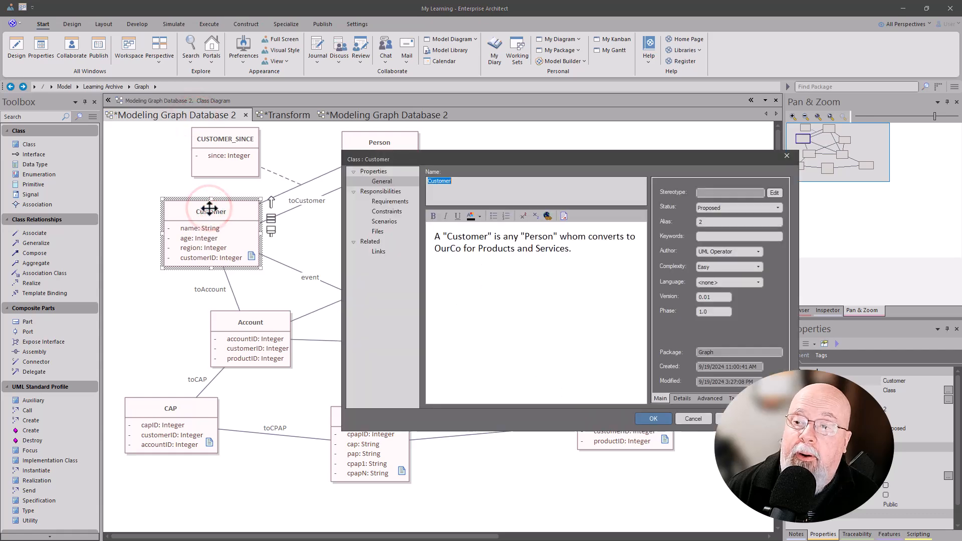